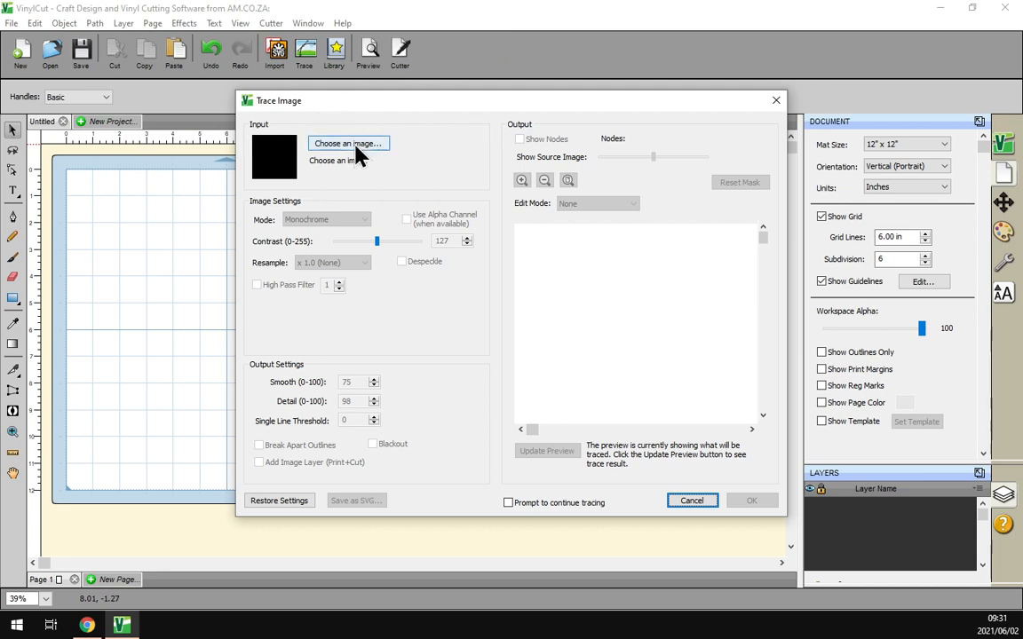
Step: Load the image file monkey jpg as the source for the image trace
click(354, 146)
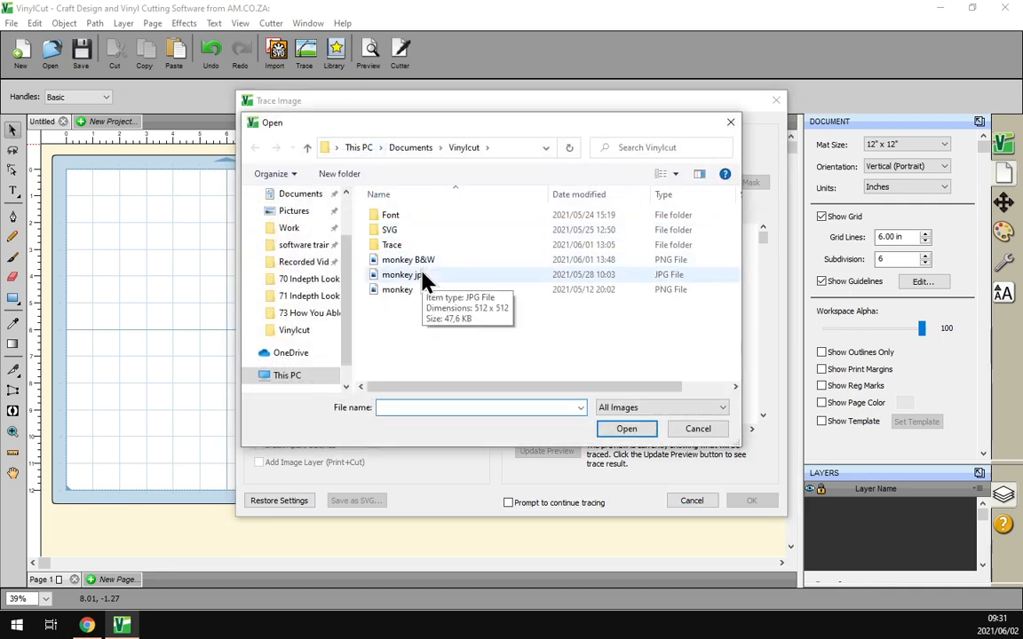
click(415, 275)
click(628, 429)
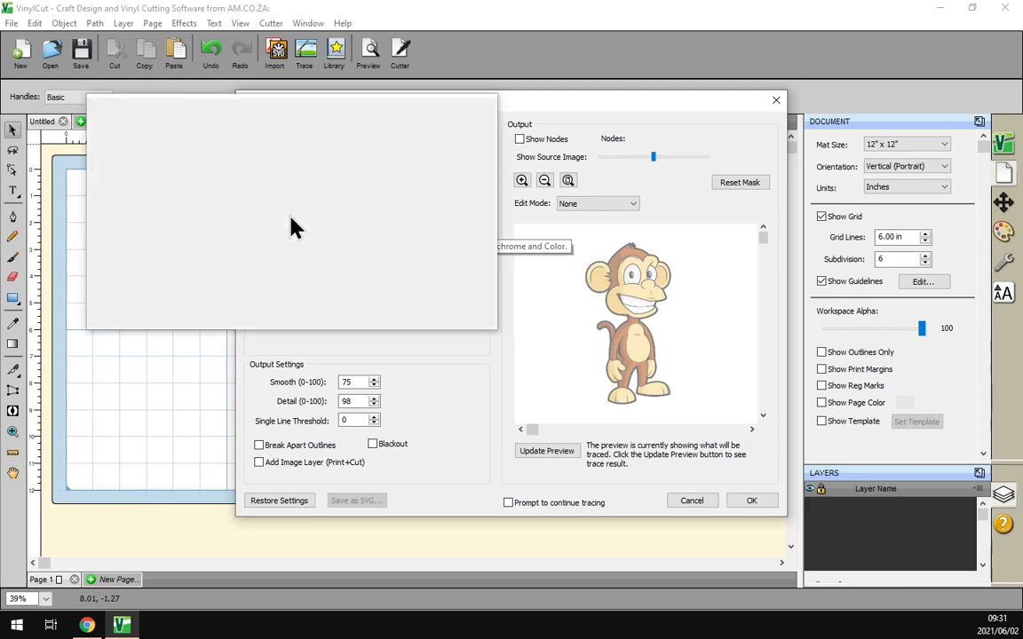
Step: Set the trace mode to Color layers with a maximum of 7 colors
click(304, 222)
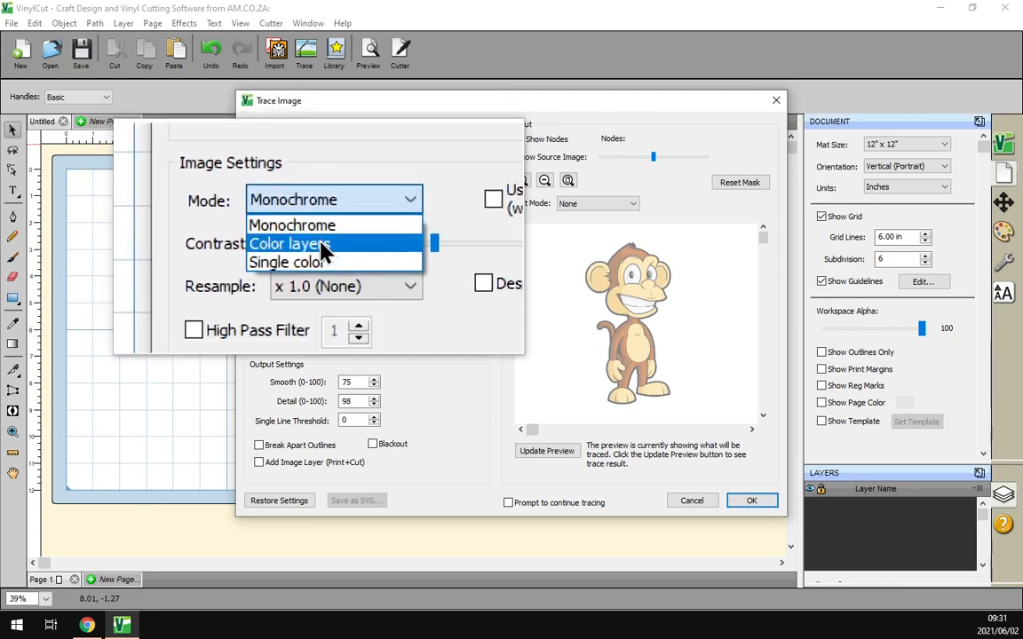
click(306, 262)
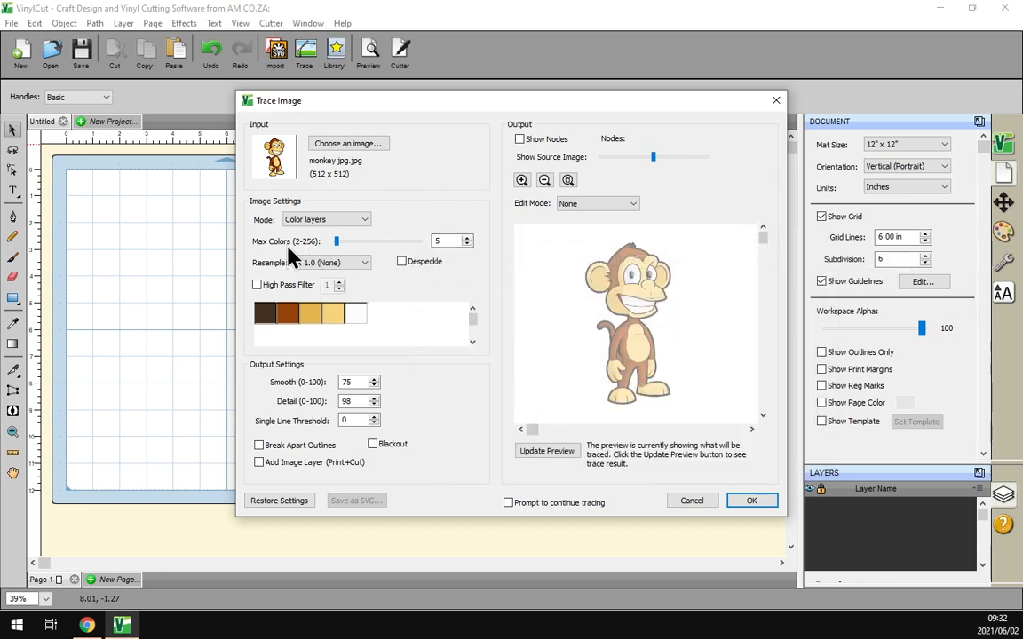
click(468, 240)
click(468, 240)
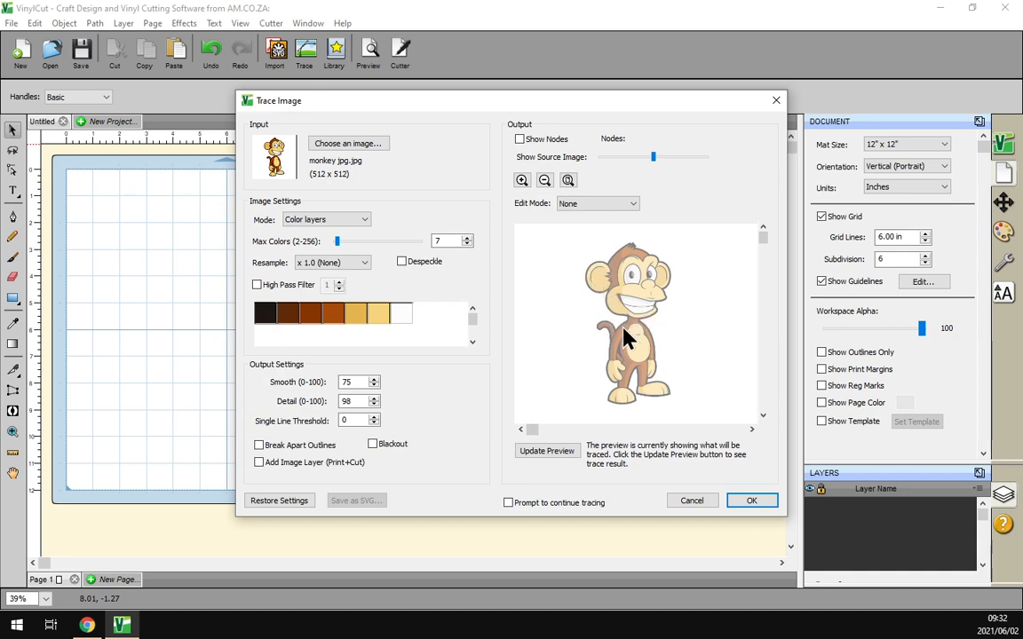
Step: Update the trace preview with all seven colors included and fade the source image out completely
click(268, 318)
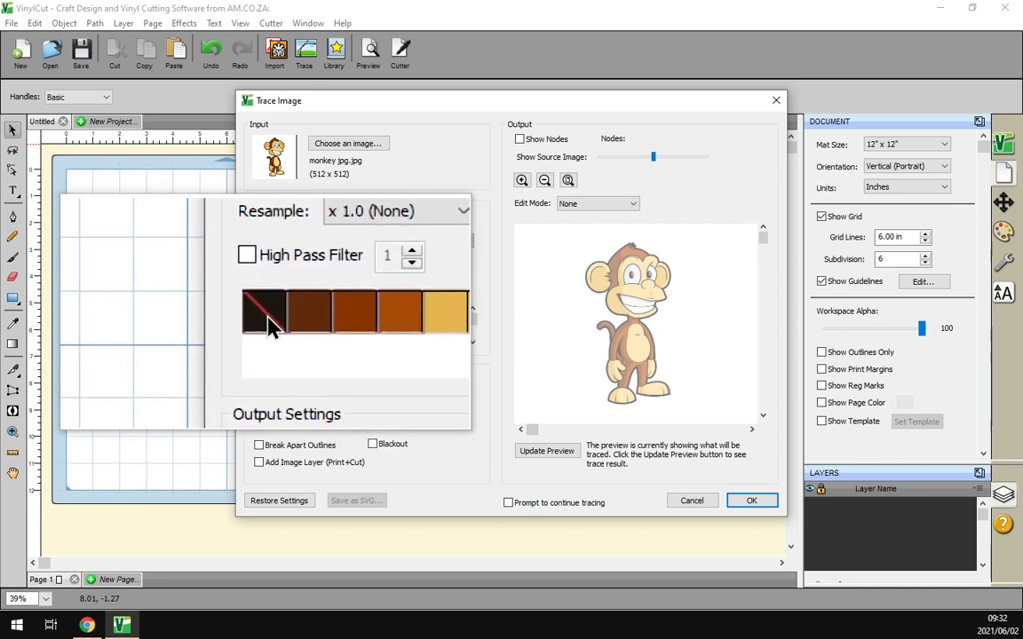
click(267, 314)
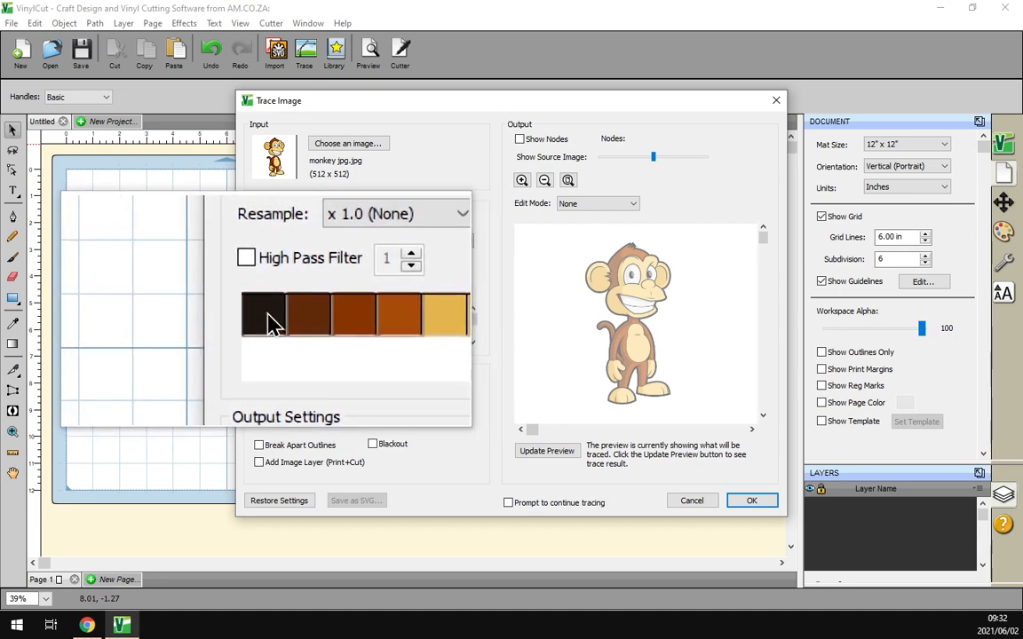
click(535, 452)
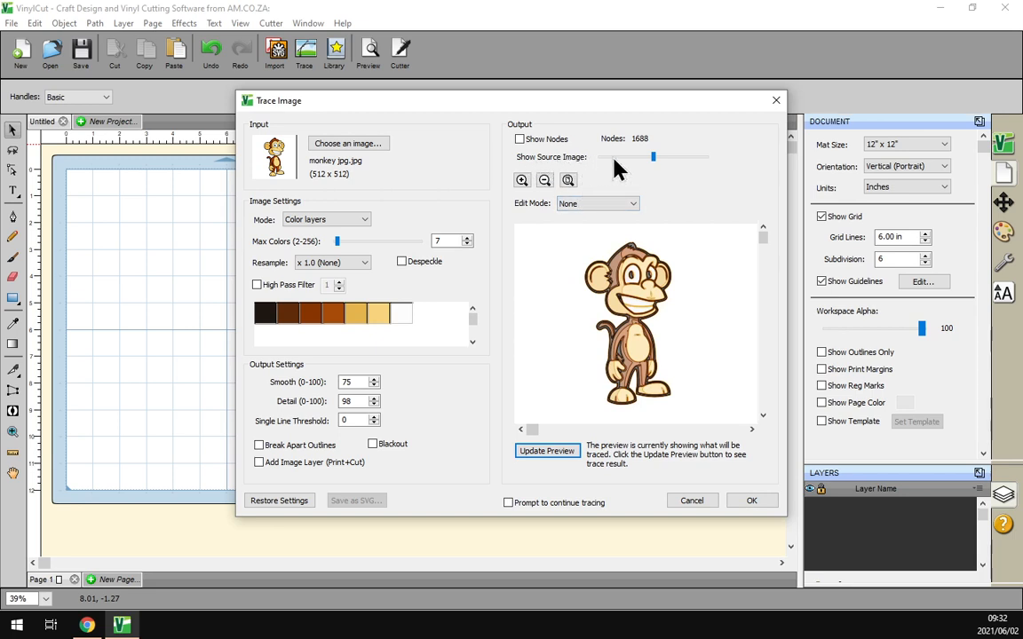
drag(653, 165, 587, 167)
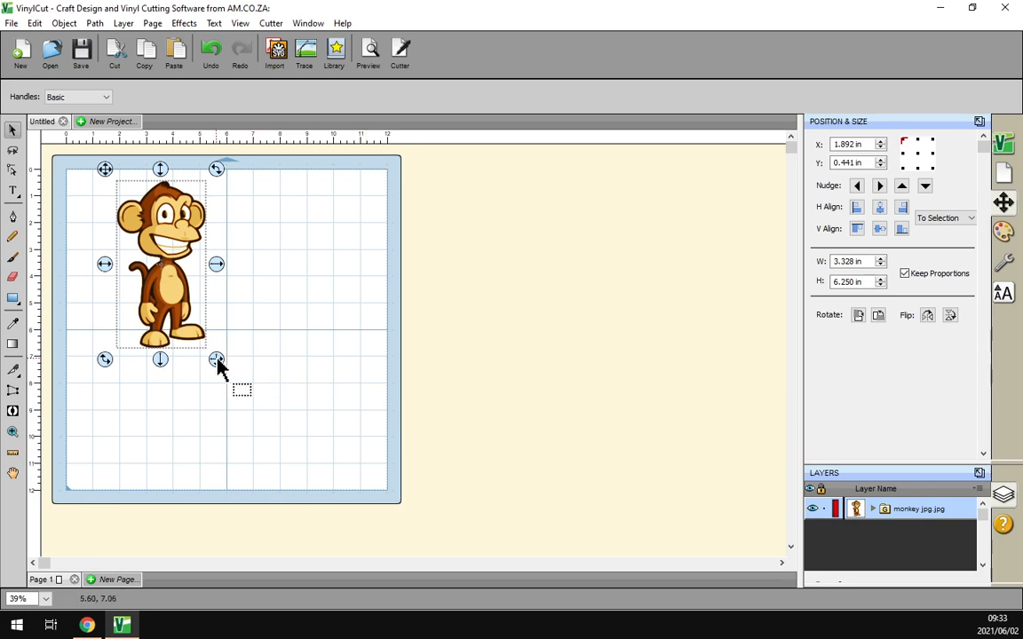
Step: Enlarge the traced monkey proportionally to about 7.3 in wide by 13.7 in high and deselect it
mouse_move(218, 358)
mouse_down()
mouse_move(247, 392)
mouse_move(323, 443)
mouse_move(310, 423)
mouse_move(324, 445)
mouse_move(324, 434)
mouse_up()
drag(224, 404, 231, 390)
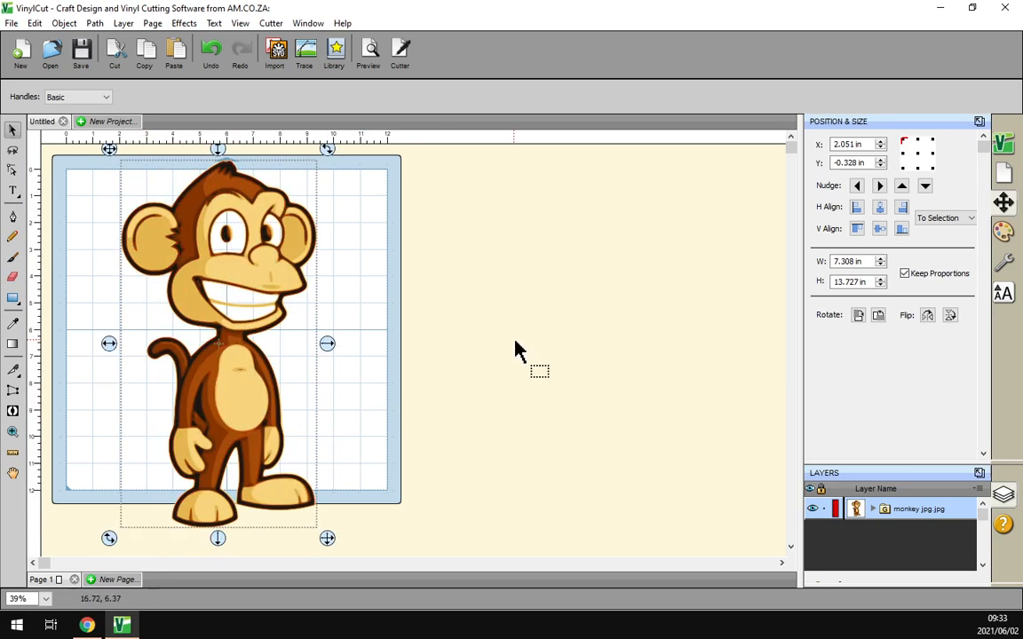
click(517, 346)
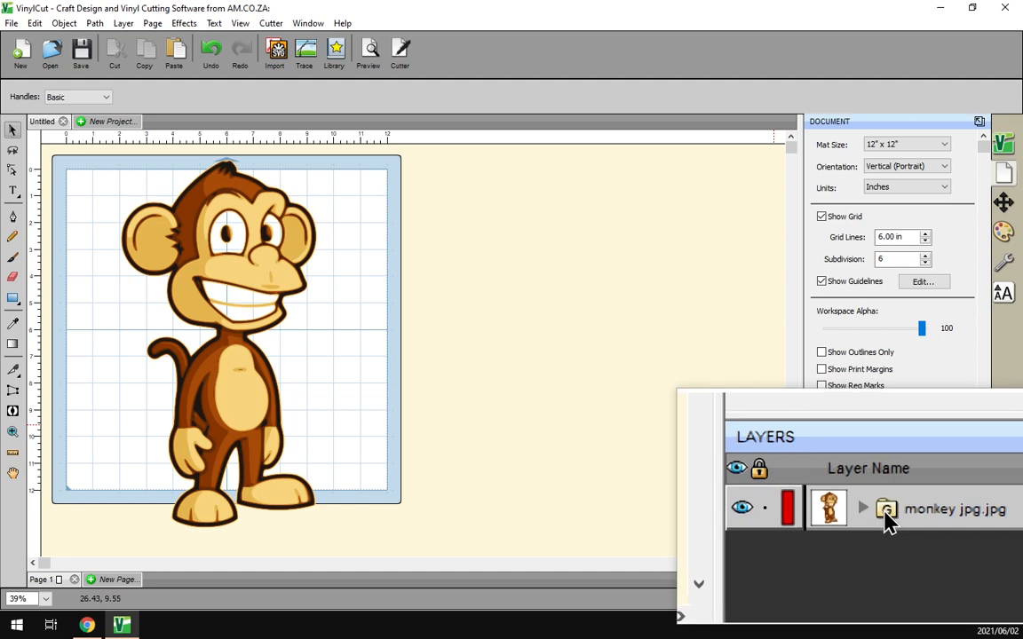
Step: Make more room for the layer list and expand the monkey jpg.jpg group to examine its color layers
drag(874, 462, 885, 377)
click(872, 422)
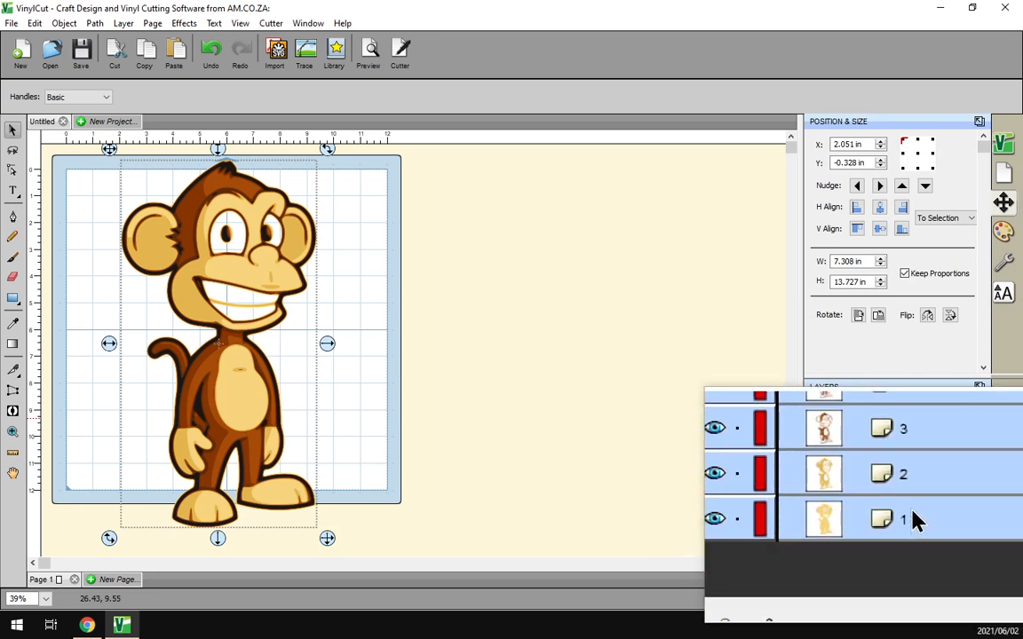
scroll(915, 524, up, 5)
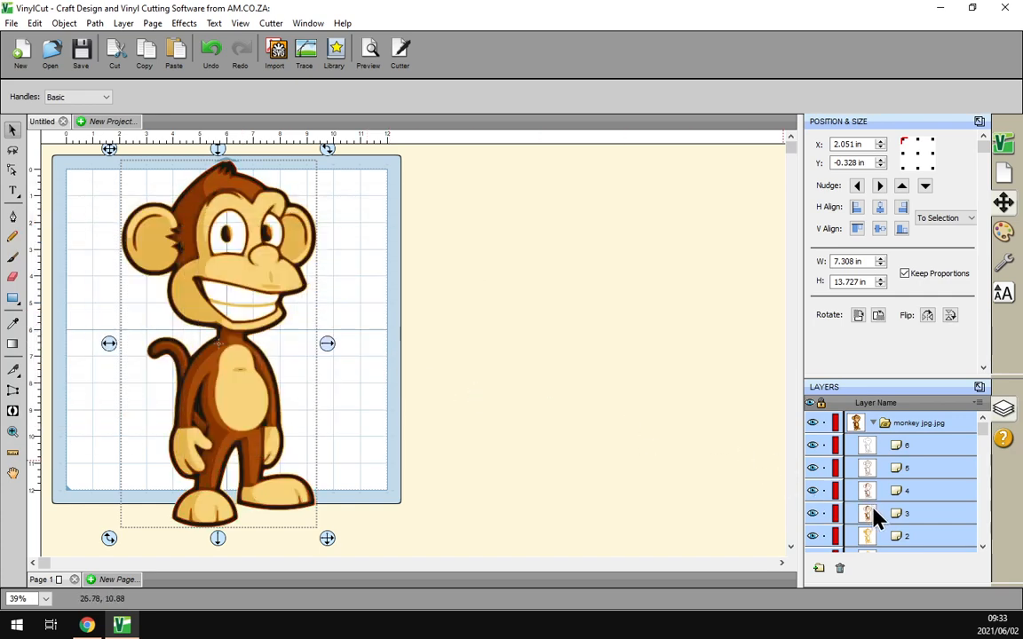
Step: Hide and show layer 6, try moving the grouped monkey to the right of the mat, and undo the move
click(890, 447)
click(814, 446)
click(814, 446)
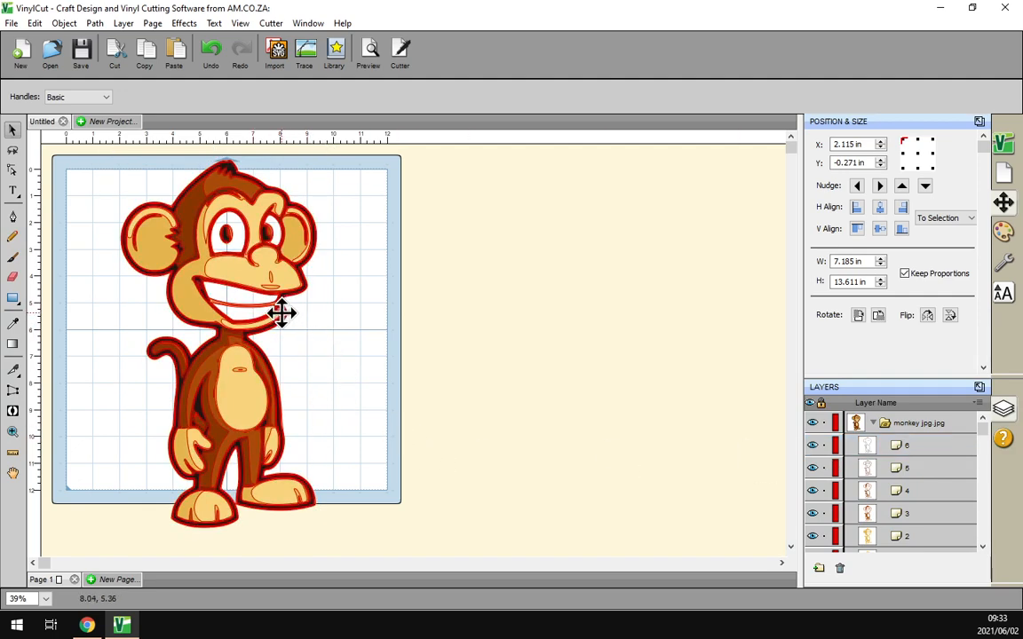
drag(281, 312, 500, 315)
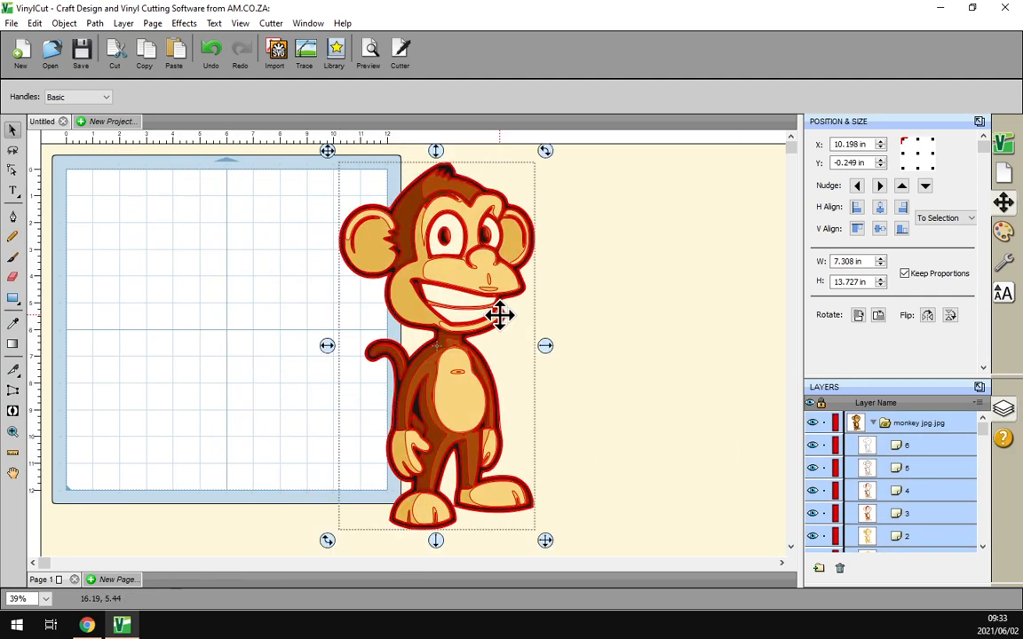
key(ctrl+z)
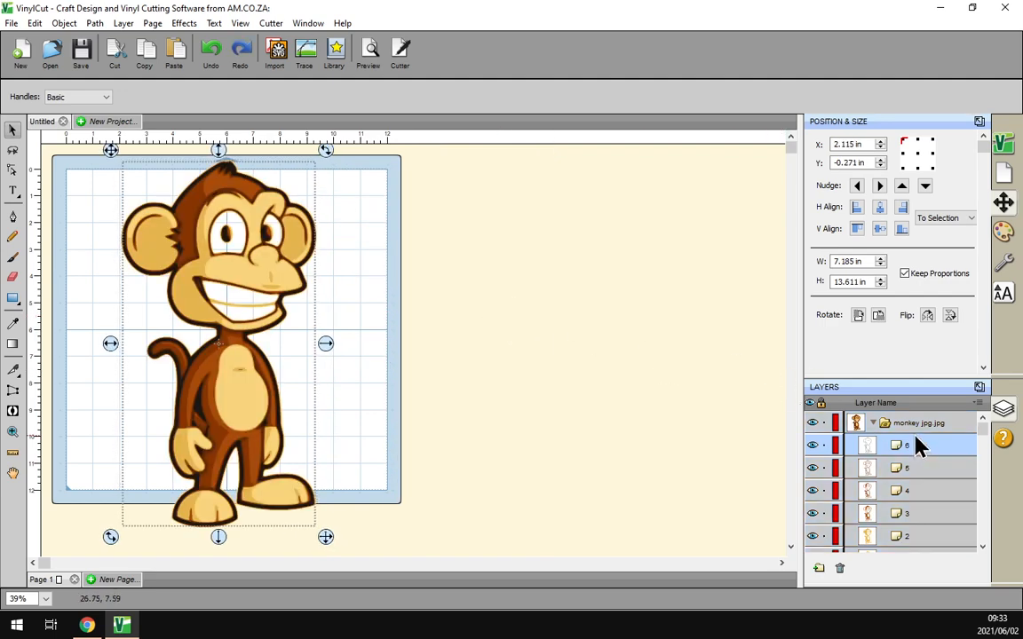
Step: Ungroup the traced monkey and move the black outline layer 6 right to about X 9.9 in
click(63, 24)
click(115, 123)
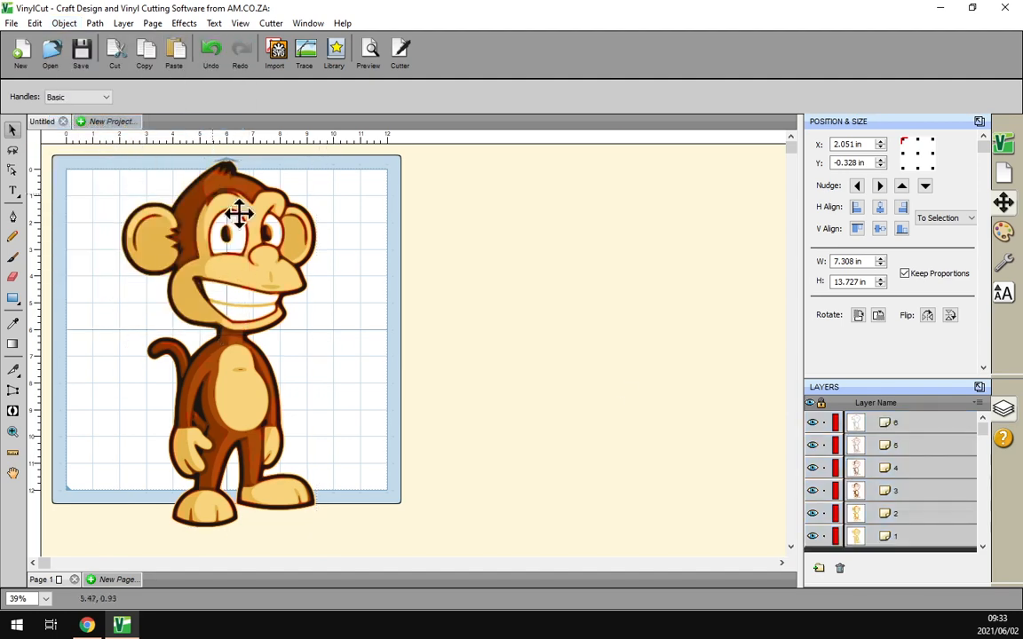
click(906, 425)
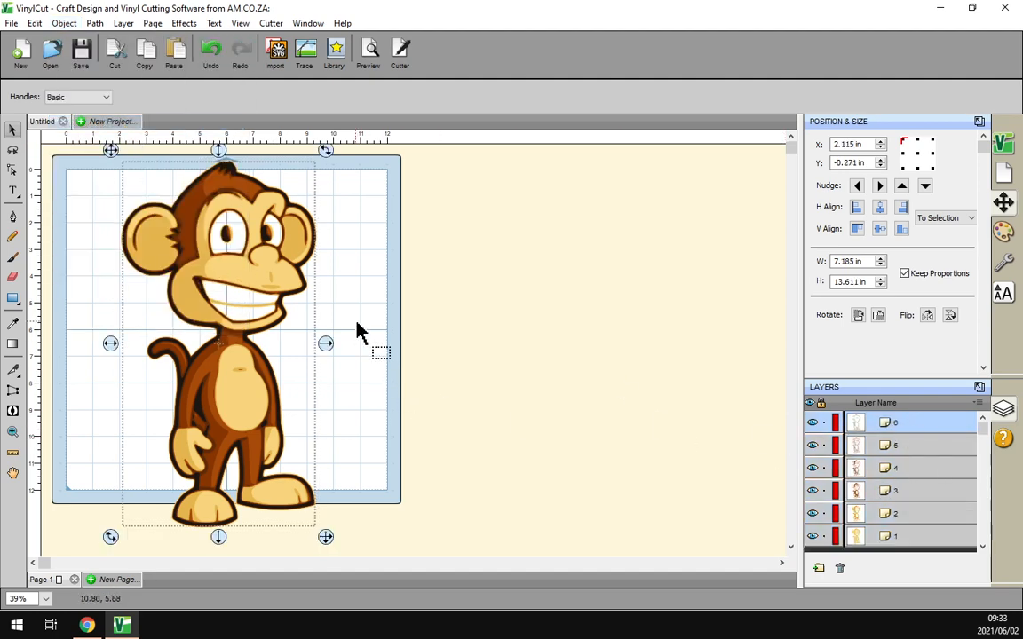
drag(314, 242, 523, 244)
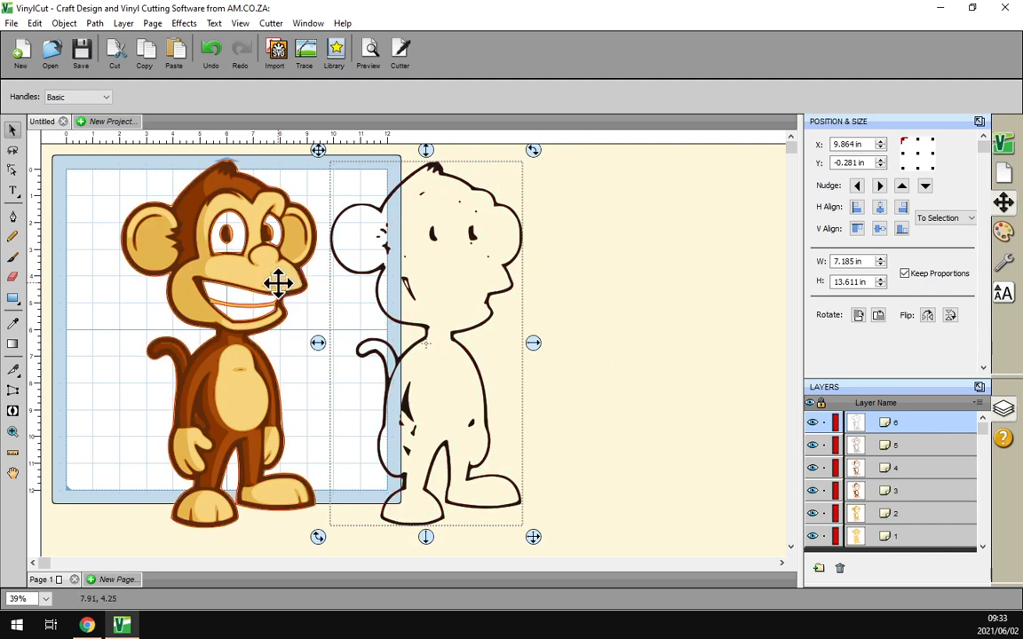
Step: Separate the light tan layer to the right and the orange-brown layer 3 to the left of the remaining monkey layers
drag(288, 284, 388, 285)
drag(203, 377, 143, 385)
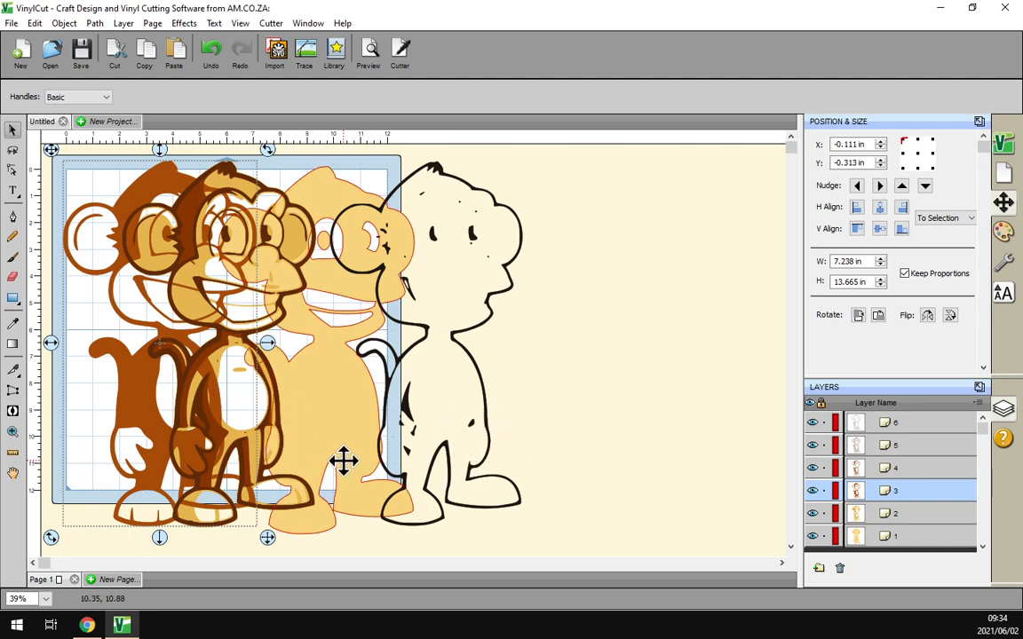
drag(343, 460, 710, 471)
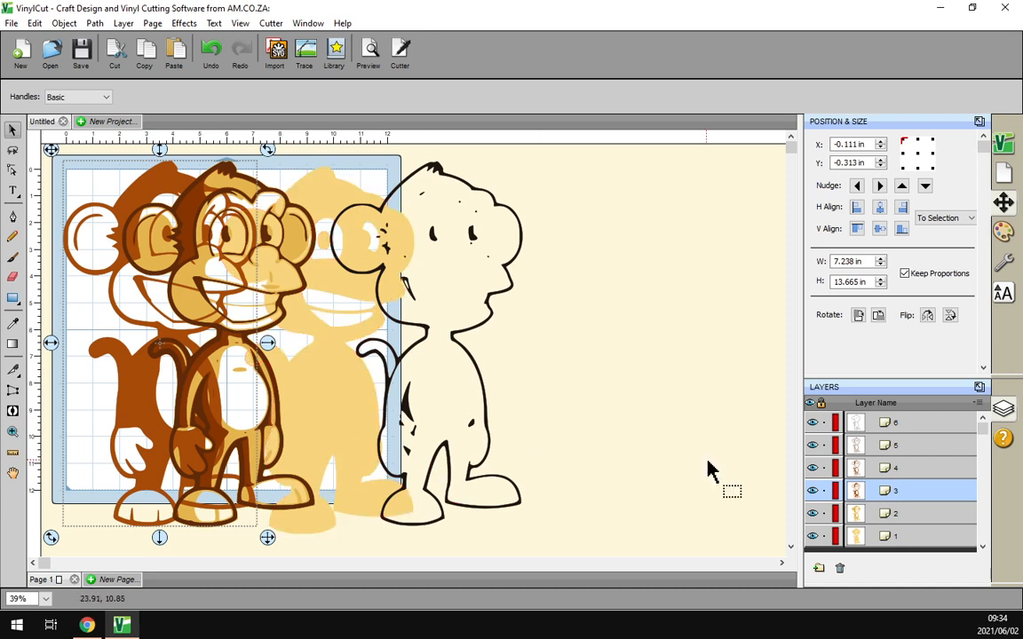
scroll(950, 479, down, 1)
scroll(947, 481, up, 1)
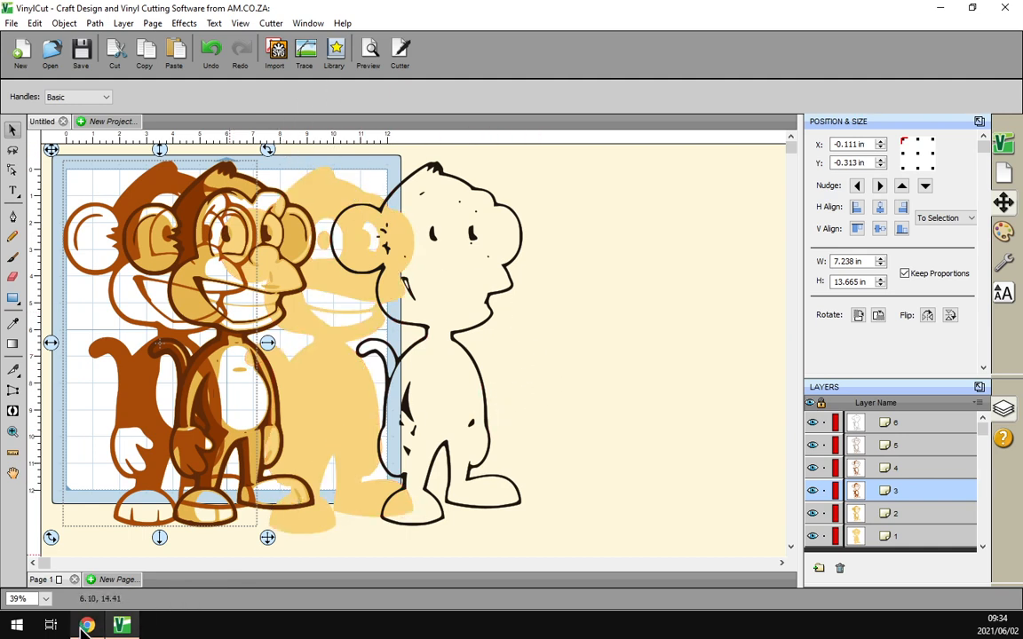
Step: Switch to Chrome and look over the Software Training Videos home page
mouse_move(84, 626)
click(80, 559)
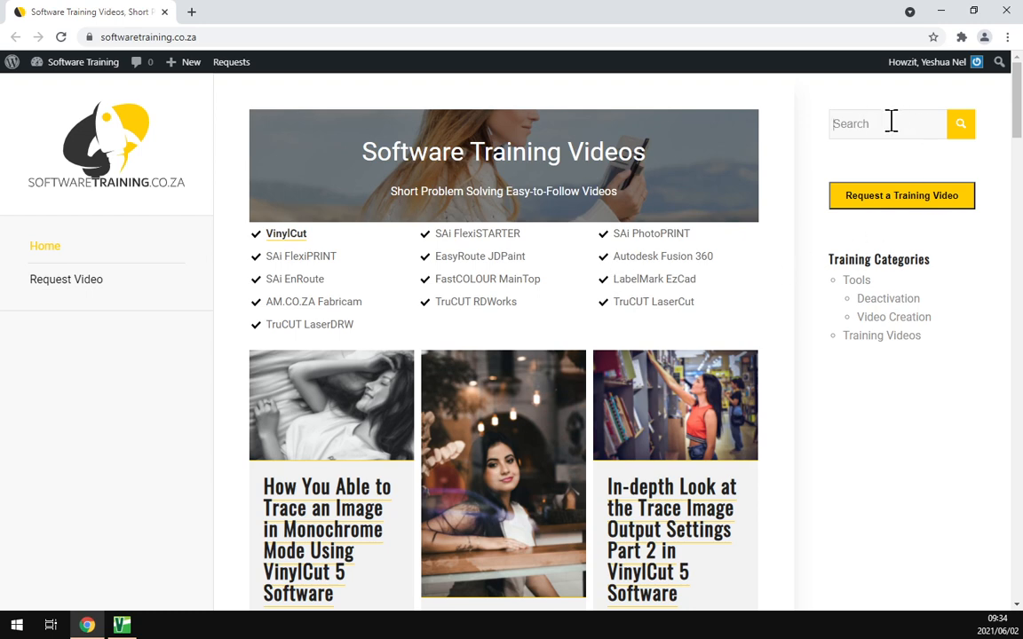
scroll(790, 372, down, 2)
scroll(790, 372, up, 2)
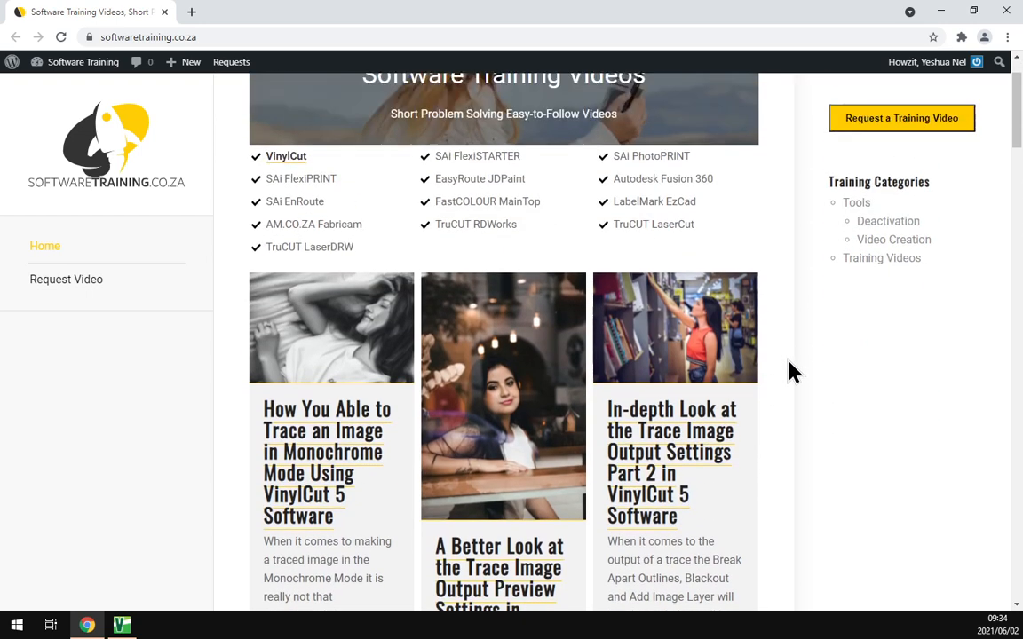